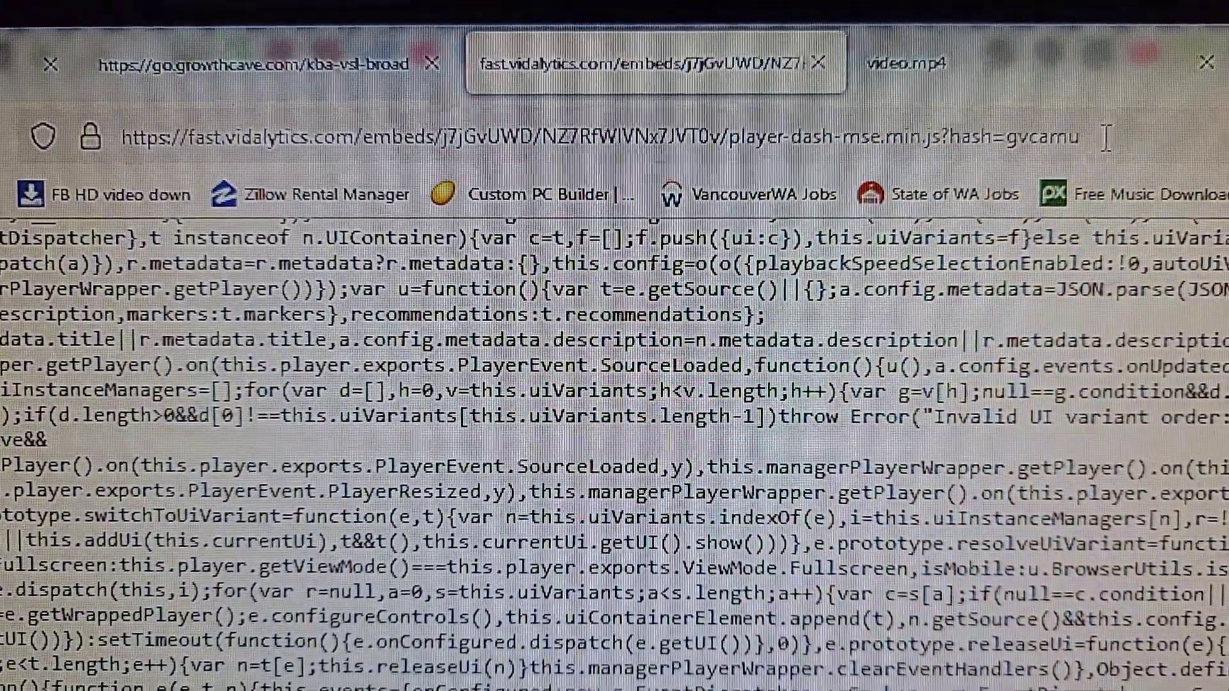
Find the '.mp4' video type line in the Vidalytics embed code
drag(1095, 137, 785, 125)
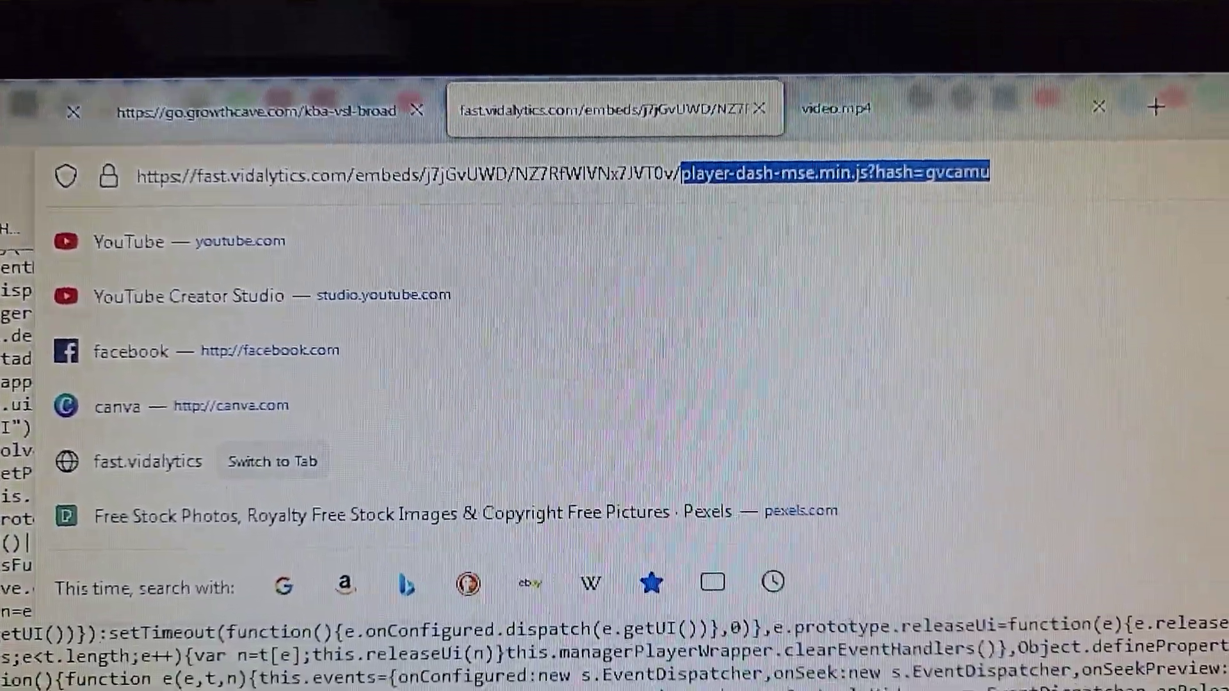
key(Return)
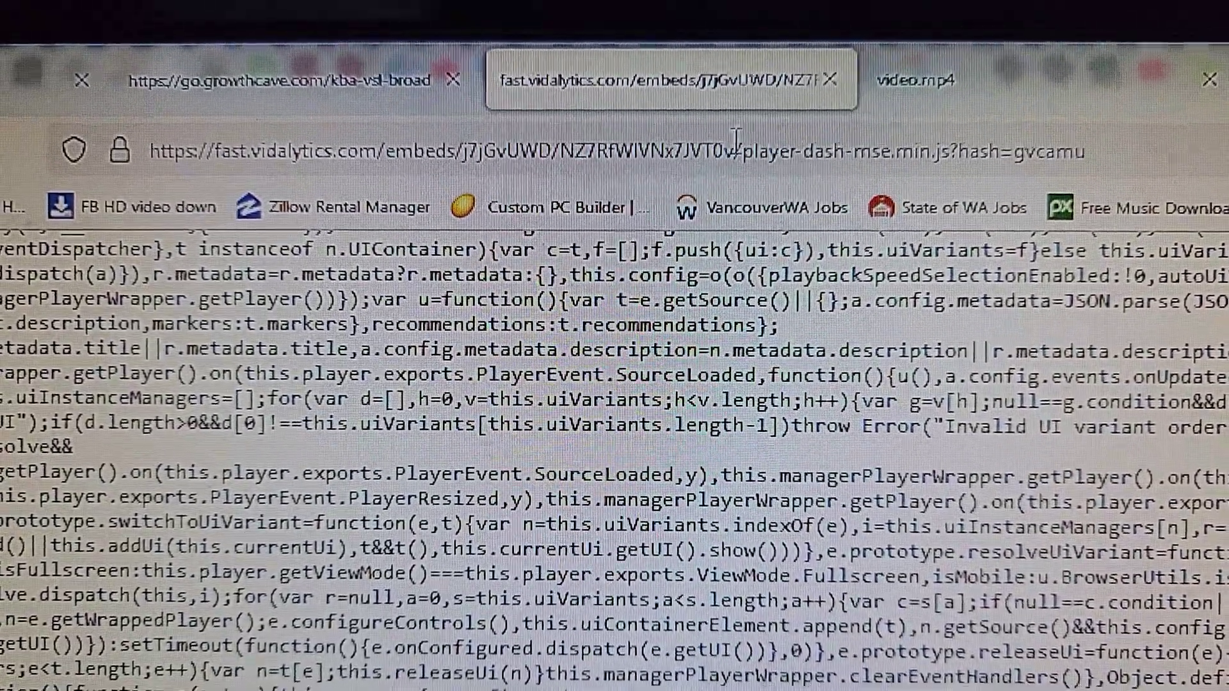
drag(731, 153, 638, 154)
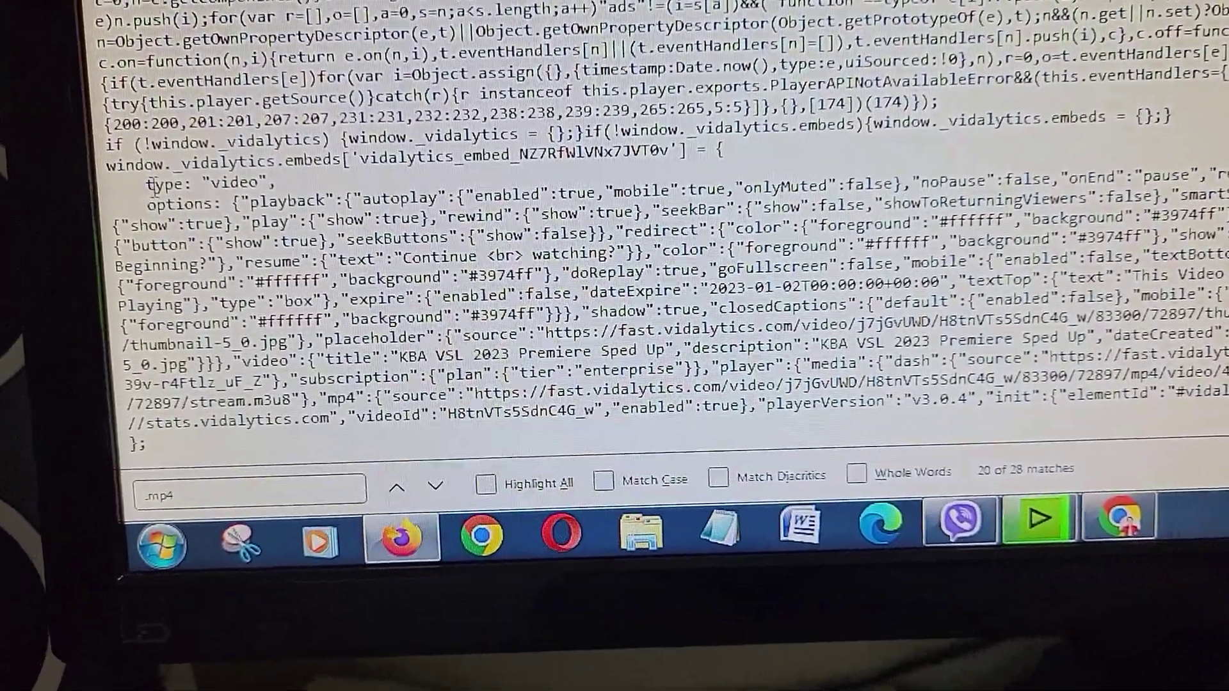
drag(146, 155, 272, 155)
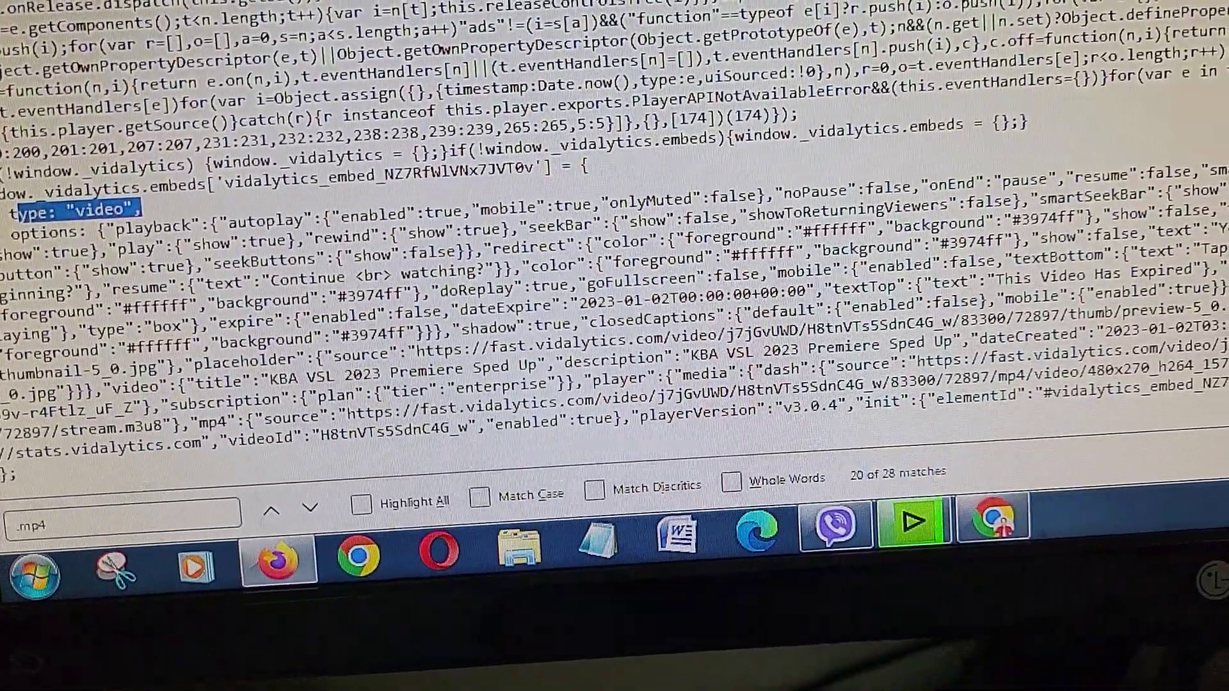
Select the full fast.vidalytics.com video.mp4 link and open it in its own tab
click(615, 317)
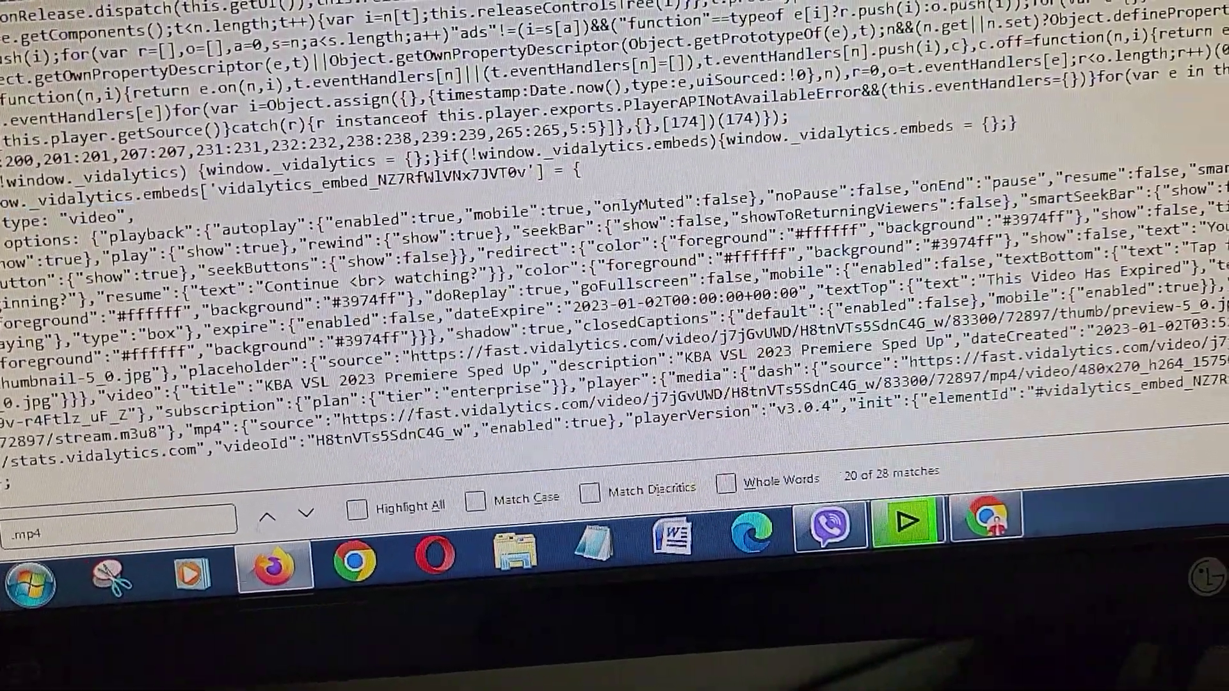
drag(870, 383, 389, 409)
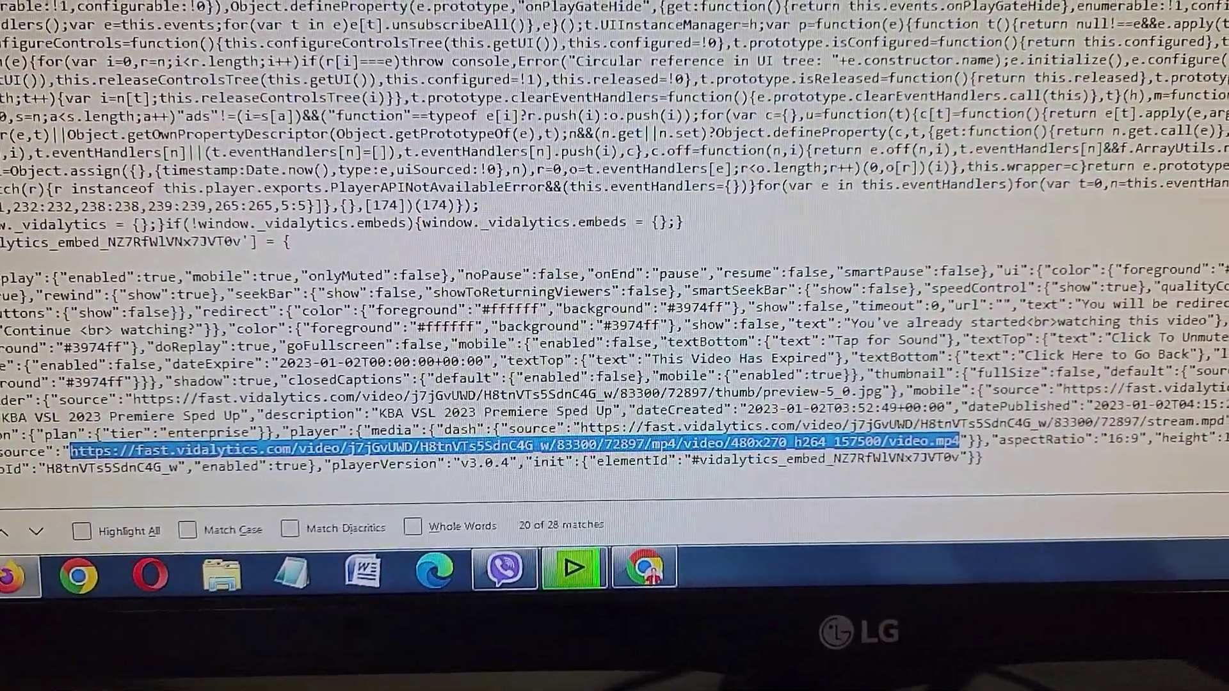
click(447, 557)
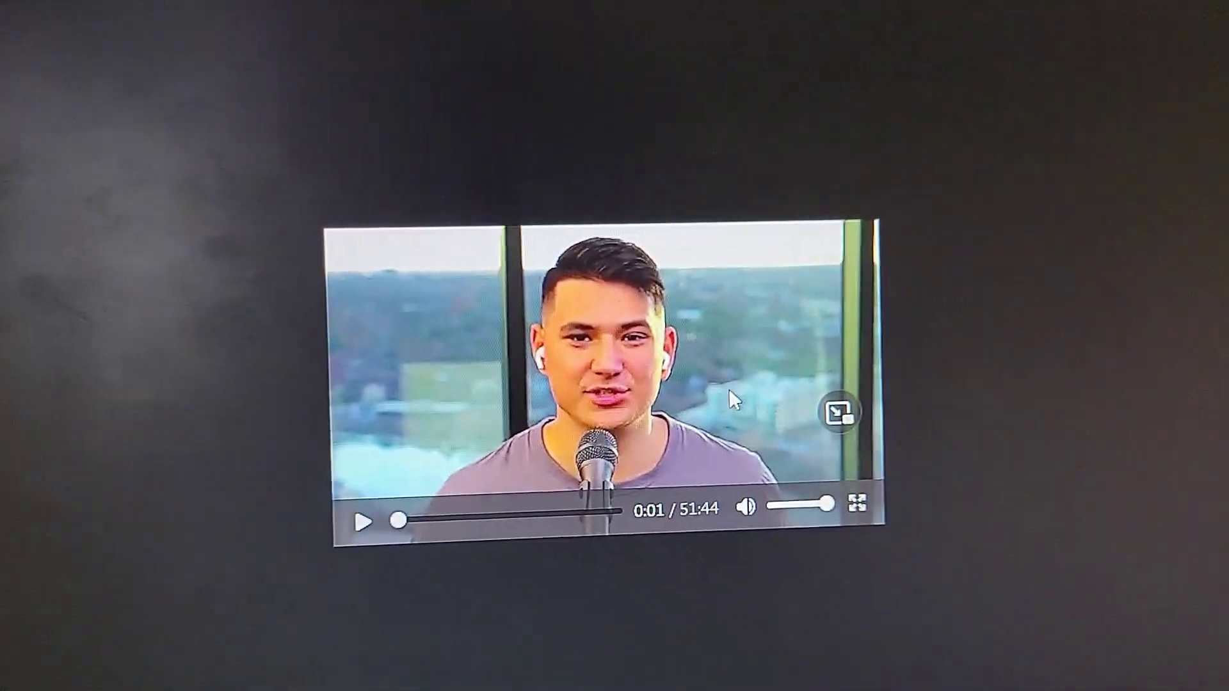
Open the 51:44 MP4 video's context menu to check Save Video As, then close it
right_click(729, 389)
click(740, 499)
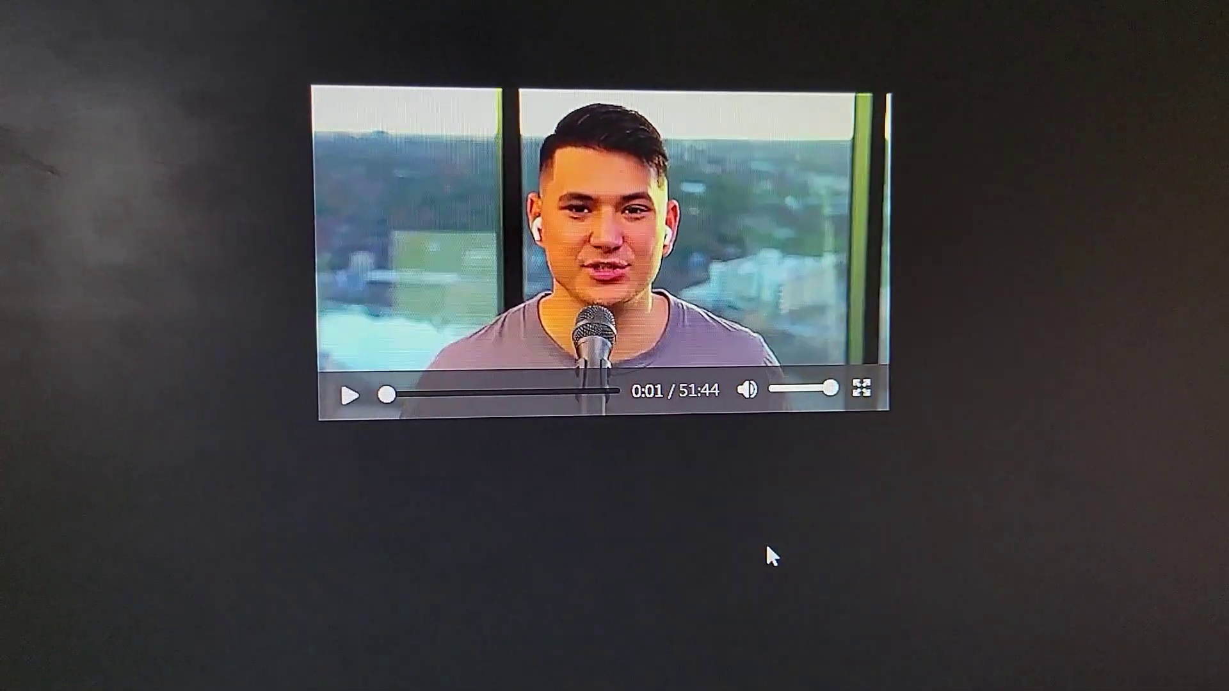